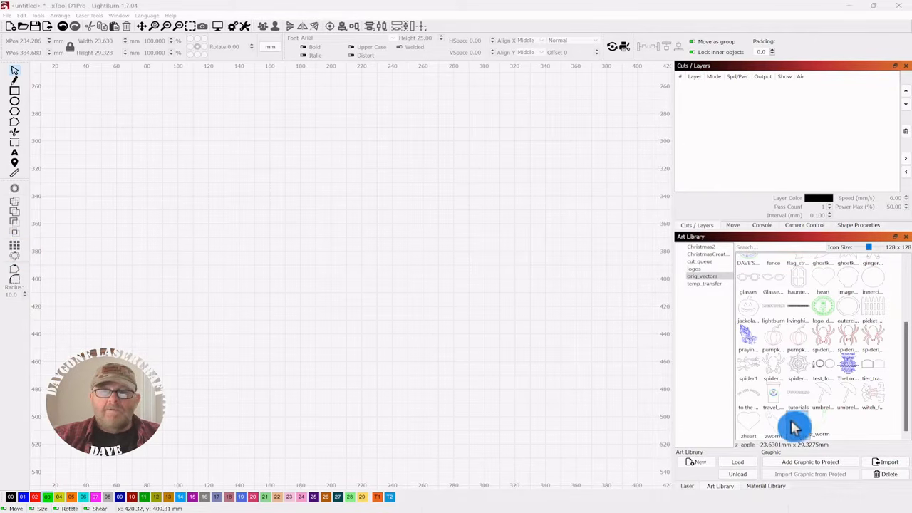
Step: Place the z_apple graphic on the workspace and create a regular grid array of it with 4 columns and 3 rows
left_click_drag(798, 426, 244, 259)
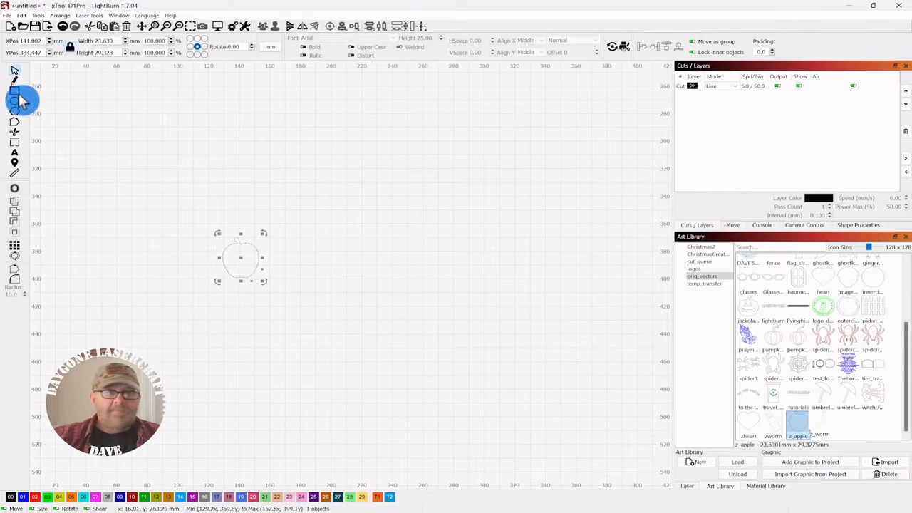
left_click(19, 247)
left_click_drag(437, 183, 524, 160)
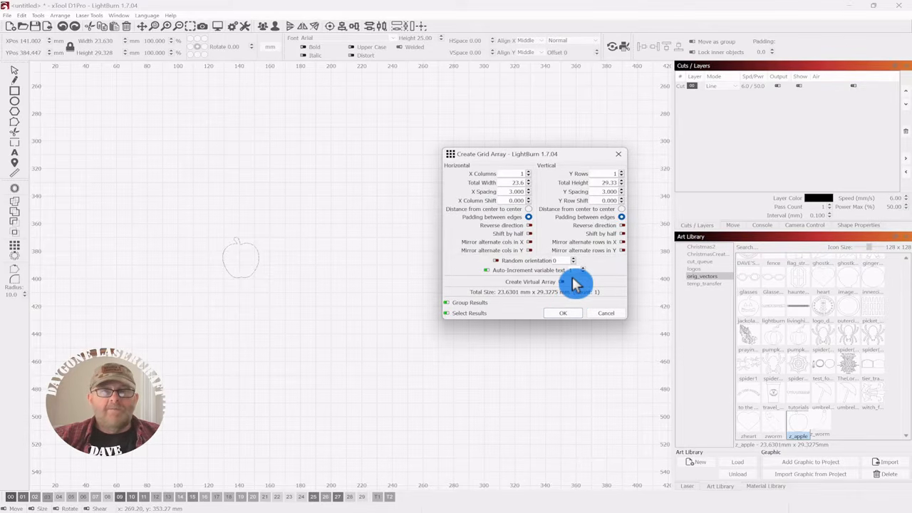
left_click(527, 174)
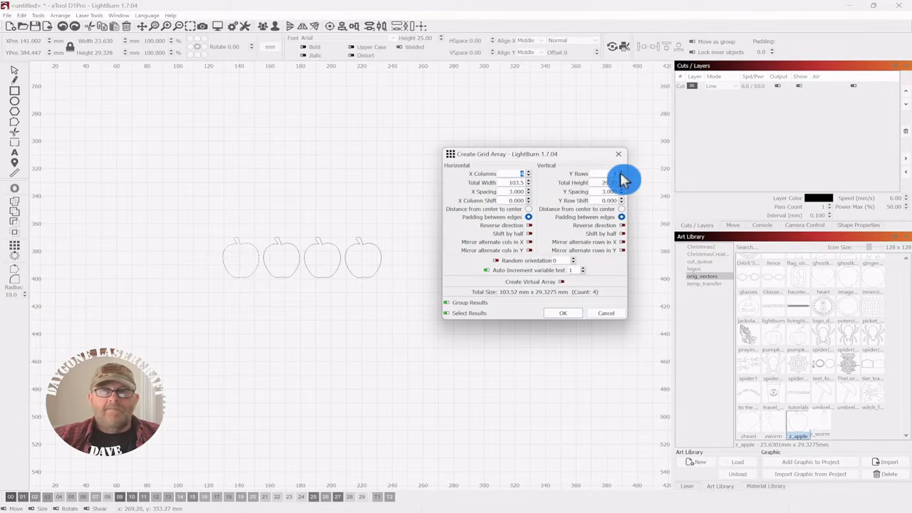
left_click(621, 174)
left_click(620, 174)
left_click(564, 314)
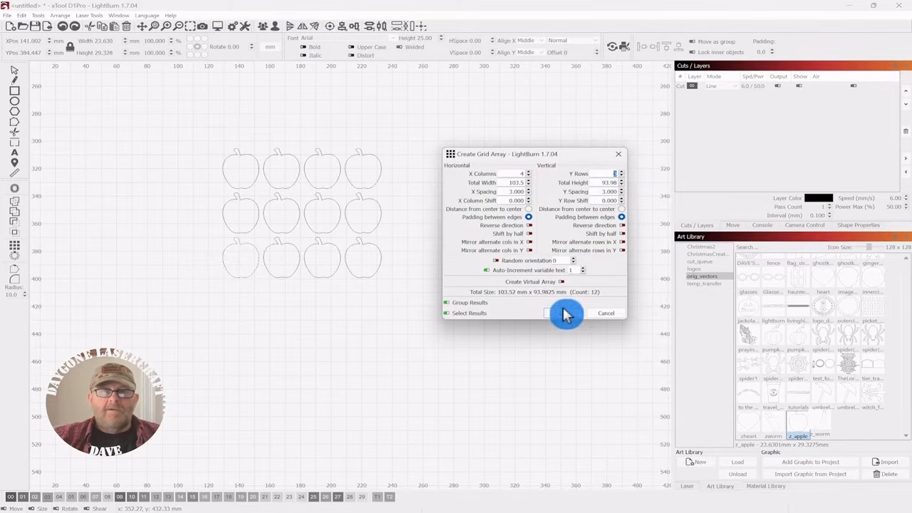
Step: Ungroup the apple grid and individually rotate the first two apples in the upper row slightly counter-clockwise
left_click(276, 30)
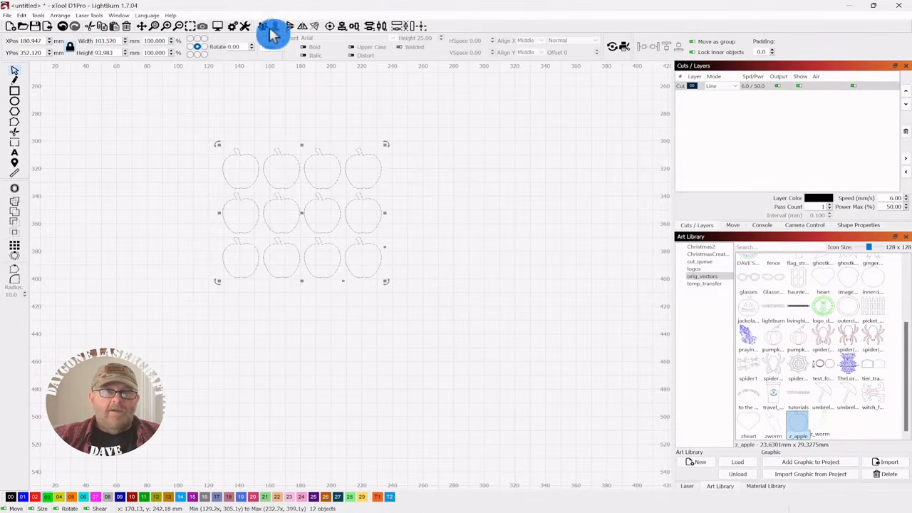
left_click(454, 153)
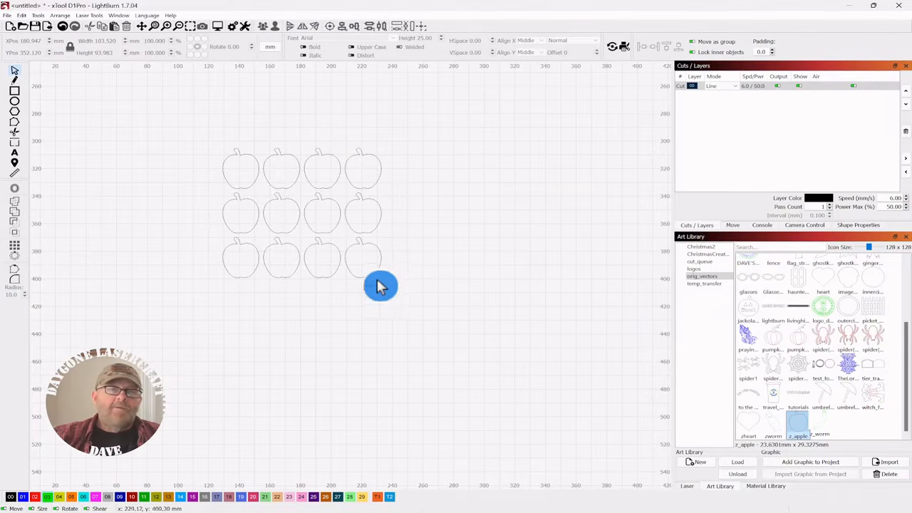
left_click(243, 165)
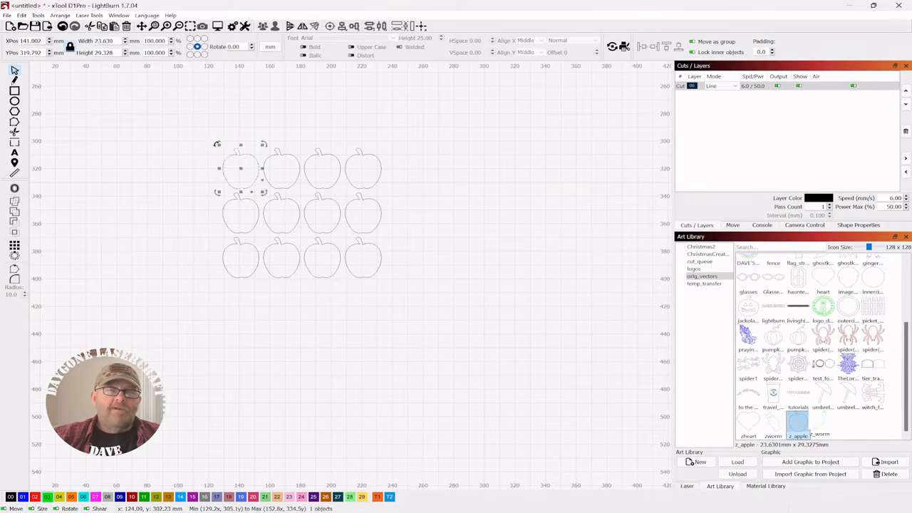
left_click_drag(218, 144, 213, 168)
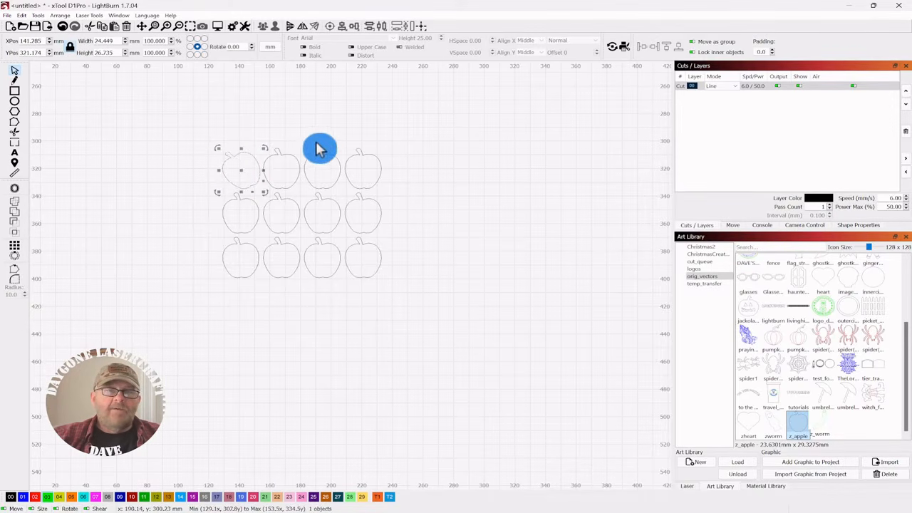
left_click(289, 178)
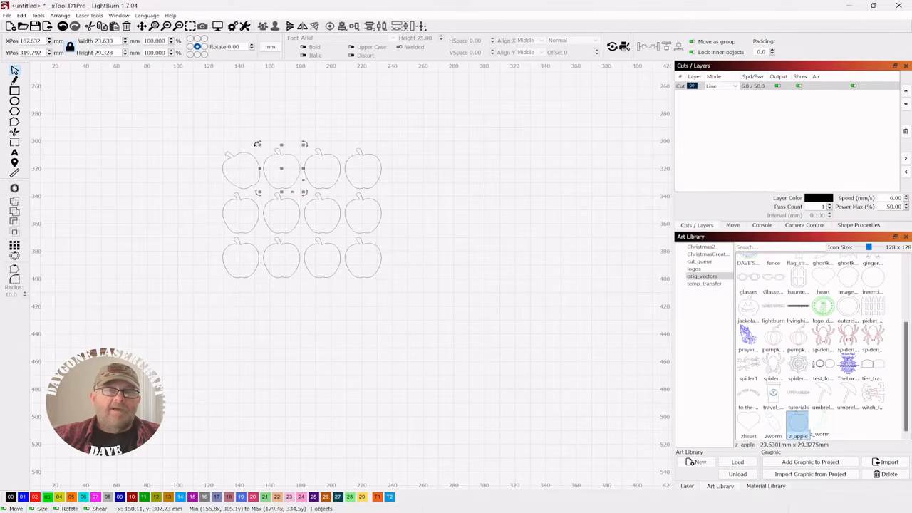
left_click_drag(258, 149, 256, 163)
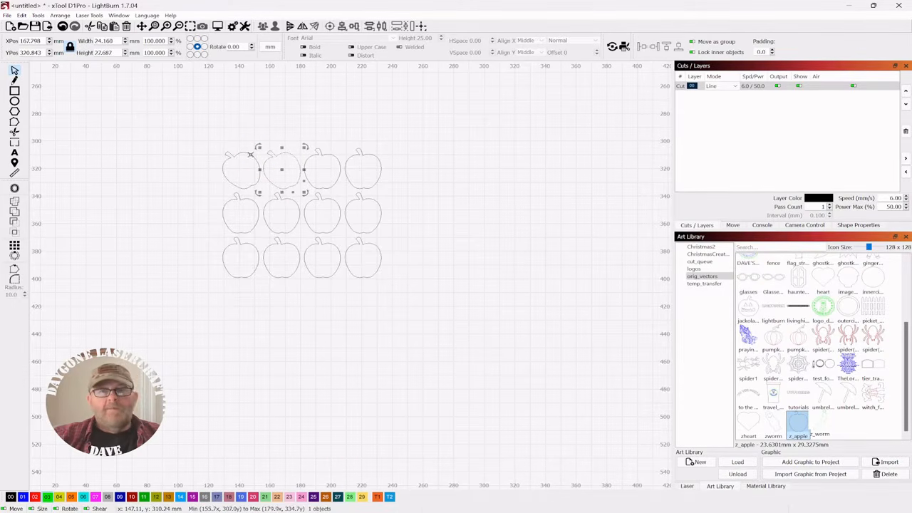
left_click(491, 160)
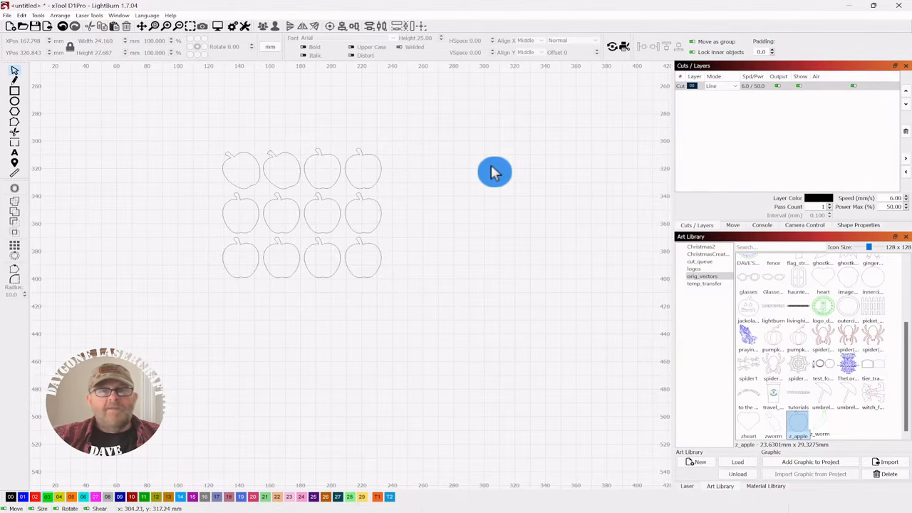
Step: Delete the entire grid of apples from the workspace
left_click_drag(454, 118, 175, 313)
key("Delete")
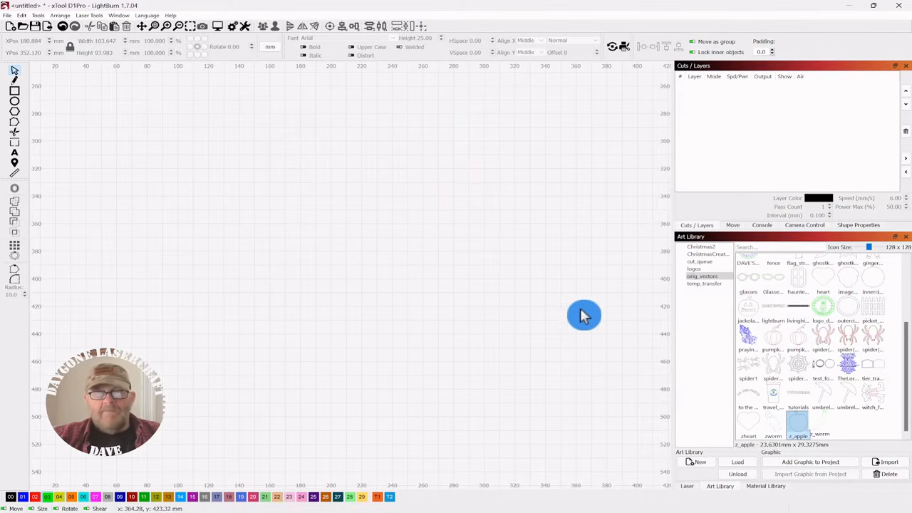
Step: Place the z_apple graphic on the workspace again and create a virtual grid array of 4 columns and 3 rows
left_click_drag(798, 430, 284, 254)
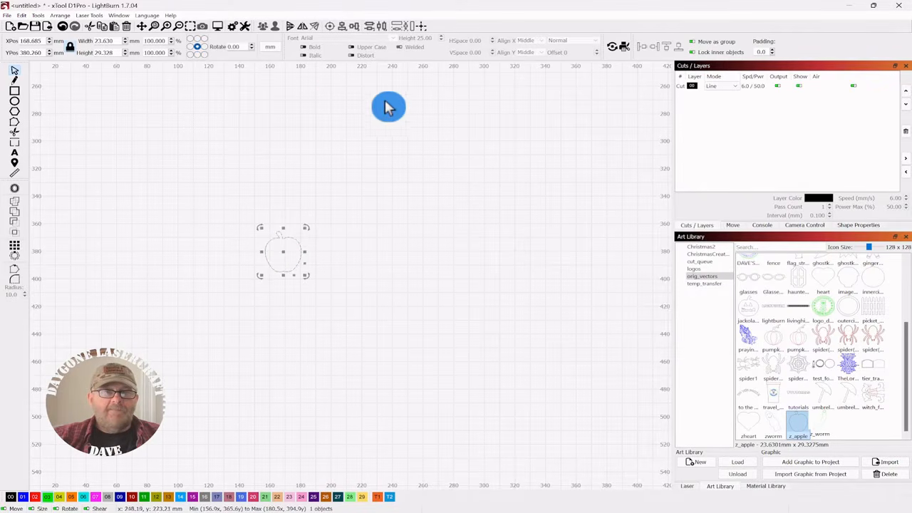
left_click(14, 246)
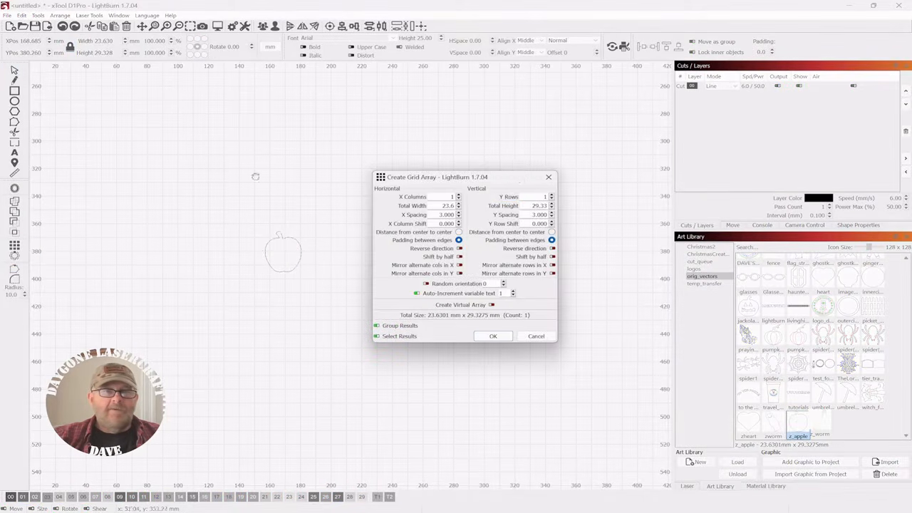
left_click_drag(520, 179, 641, 135)
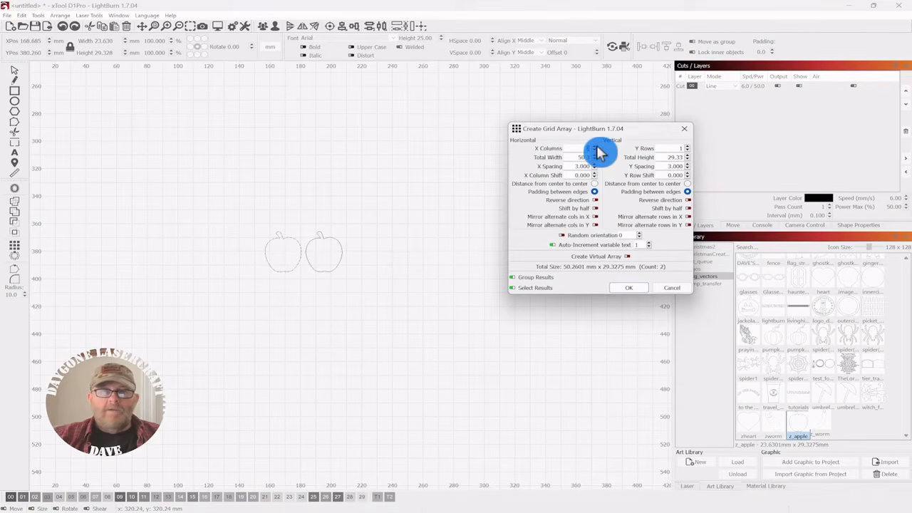
left_click(687, 146)
left_click(686, 146)
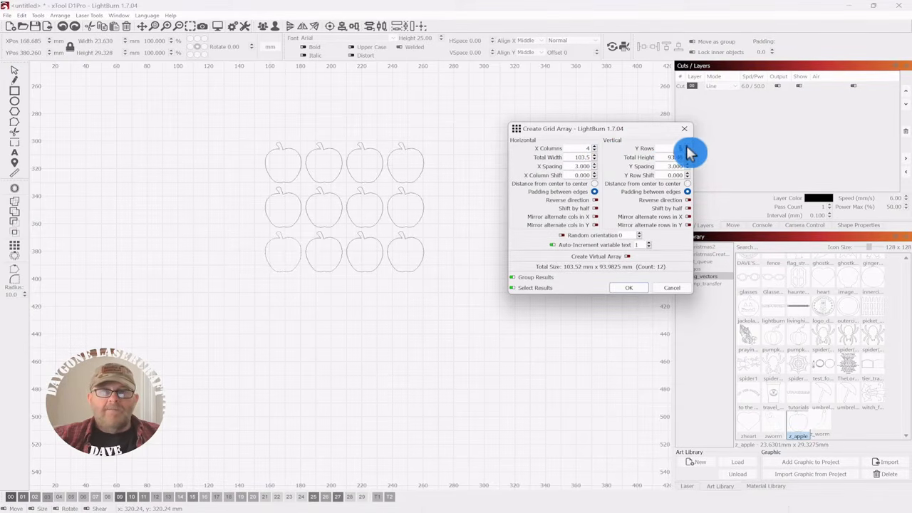
left_click(628, 287)
Step: Rotate the virtual array's source apple slightly counter-clockwise
scroll(462, 235, "up", 4)
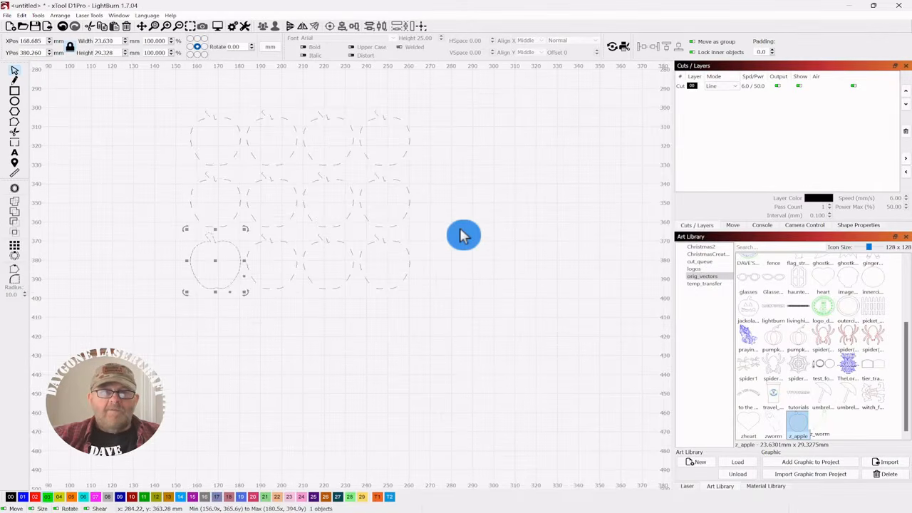
left_click_drag(555, 238, 543, 203)
scroll(520, 214, "up", 1)
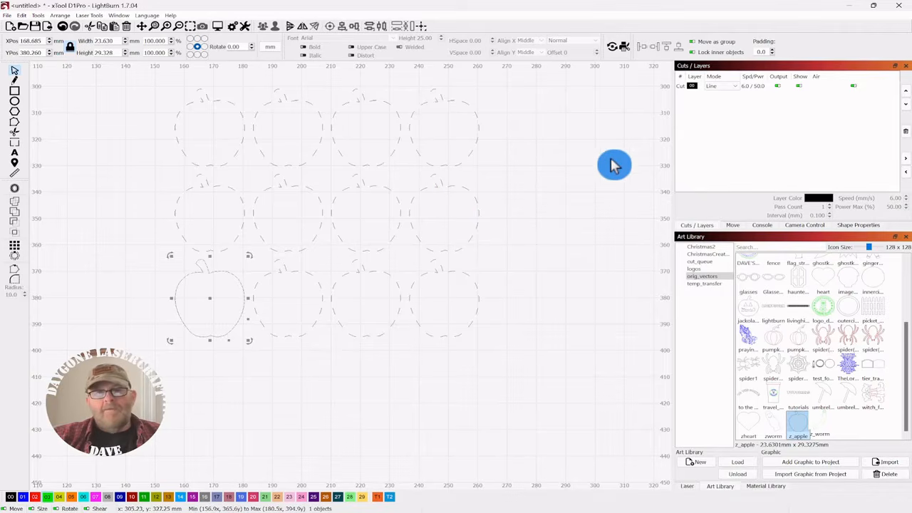
left_click_drag(586, 184, 608, 205)
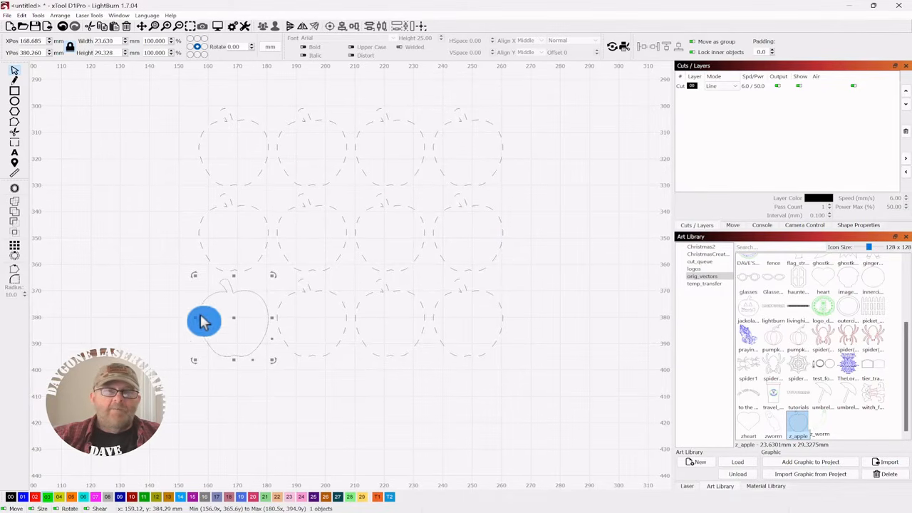
left_click_drag(191, 275, 196, 302)
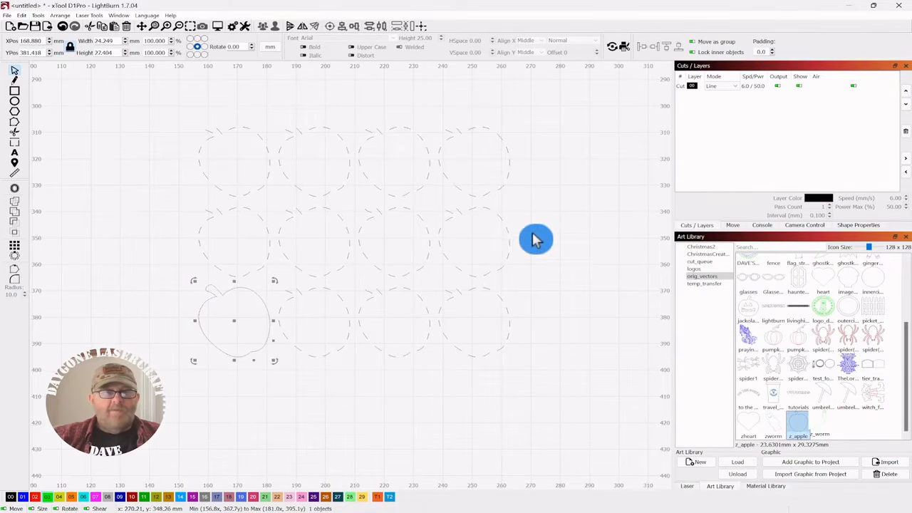
Step: Place the z_worm graphic on the source apple, rotate it counter-clockwise about 60°, and position it over the apple's upper-left edge
scroll(536, 239, "down", 1)
left_click_drag(542, 225, 522, 221)
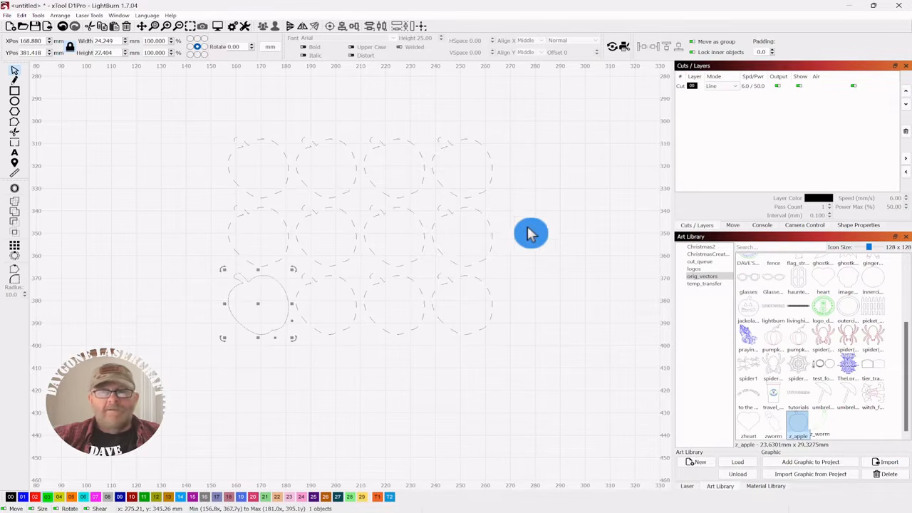
left_click_drag(786, 433, 244, 303)
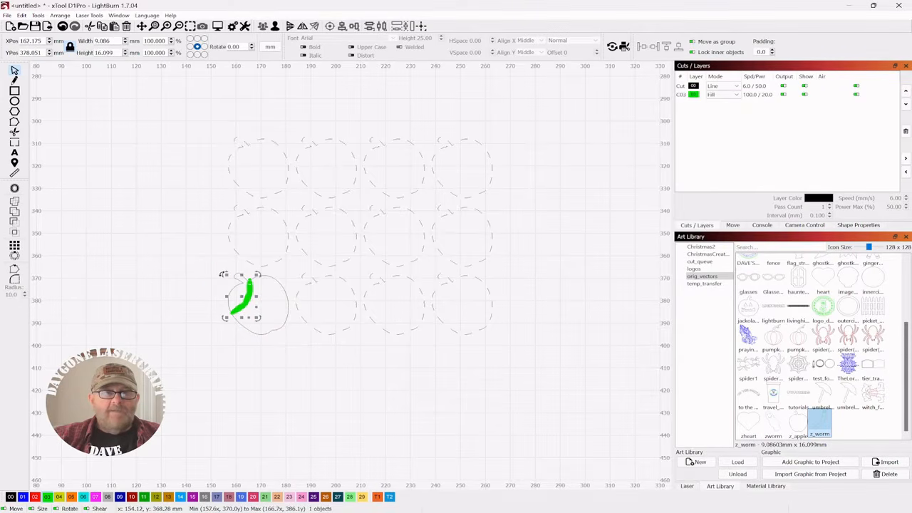
left_click_drag(221, 274, 179, 305)
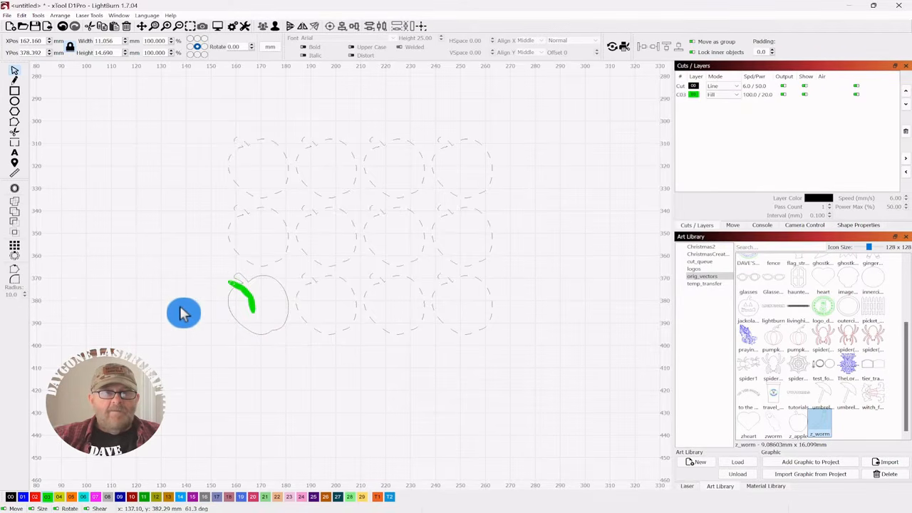
left_click(246, 306)
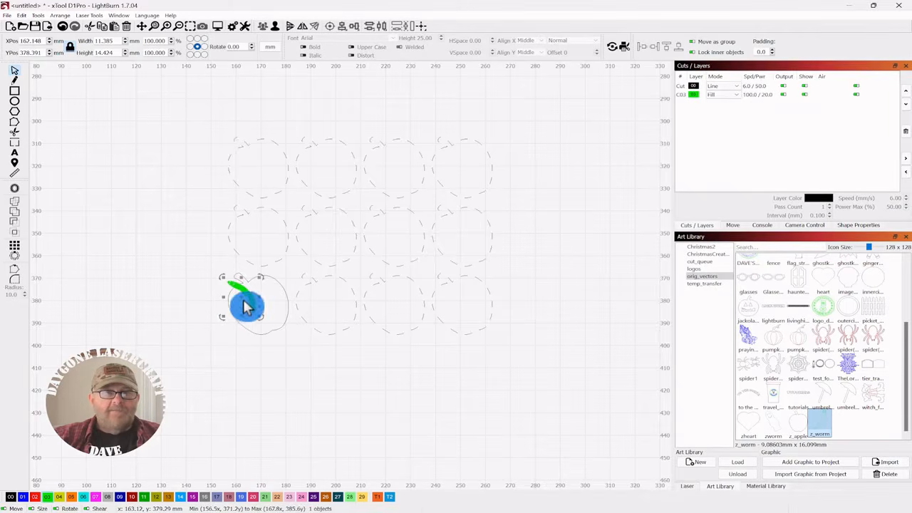
left_click_drag(241, 300, 239, 299)
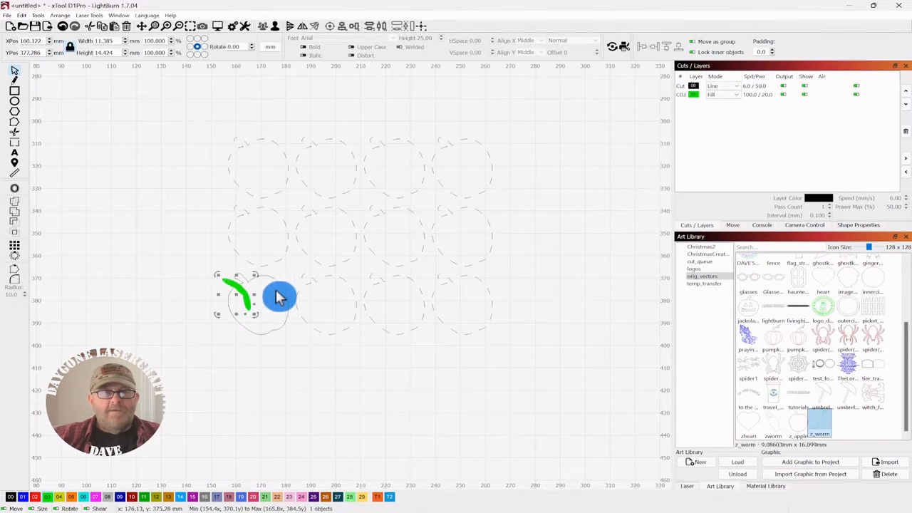
Step: Add the worm to the virtual array by selecting it together with the source apple
scroll(303, 282, "up", 4)
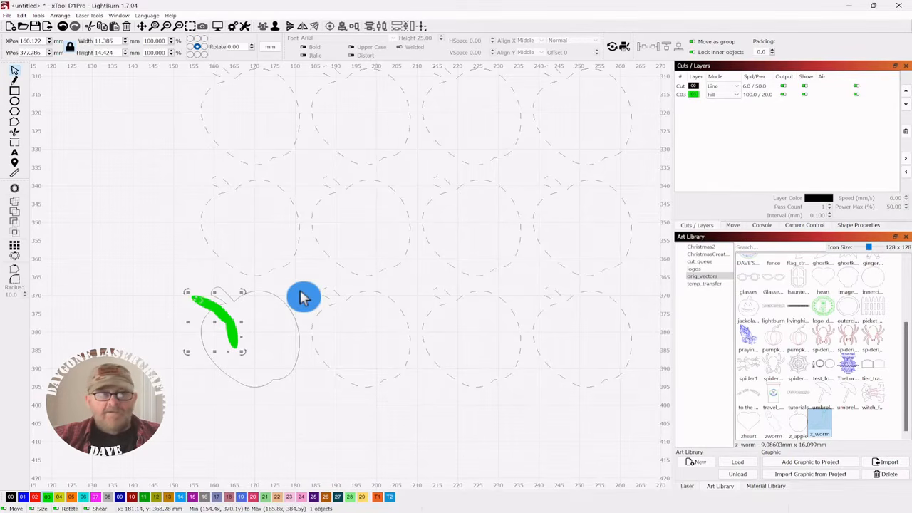
left_click_drag(303, 297, 265, 331)
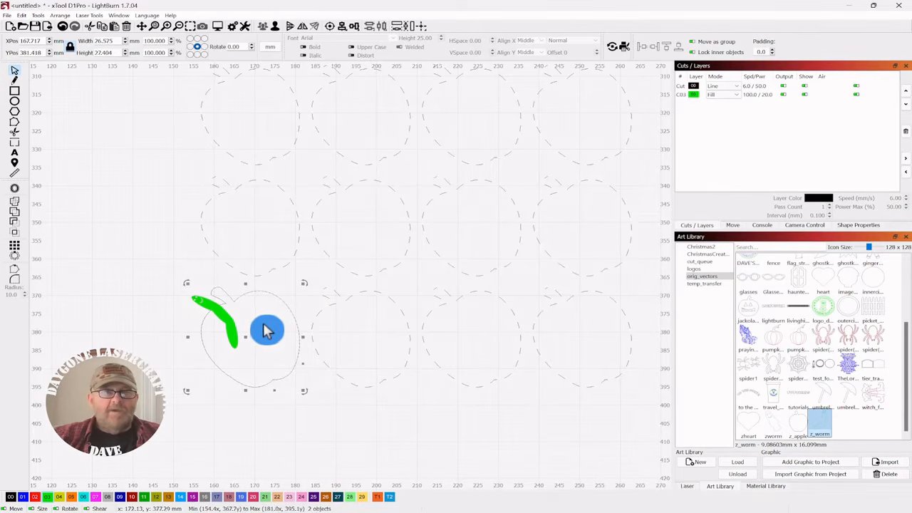
right_click(244, 338)
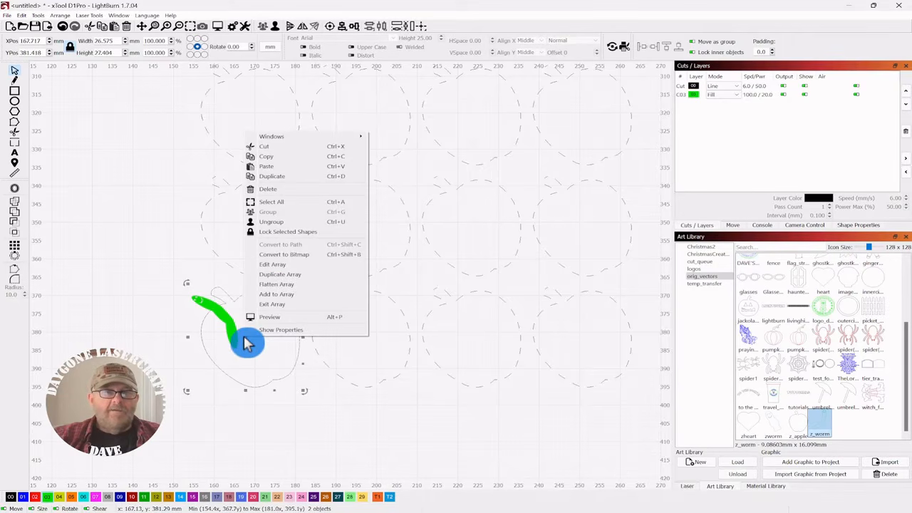
left_click(295, 298)
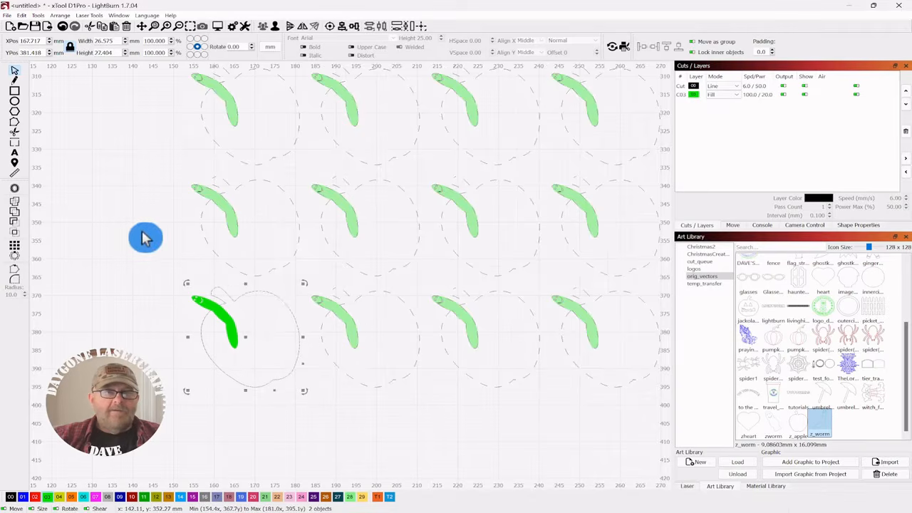
scroll(149, 237, "down", 3)
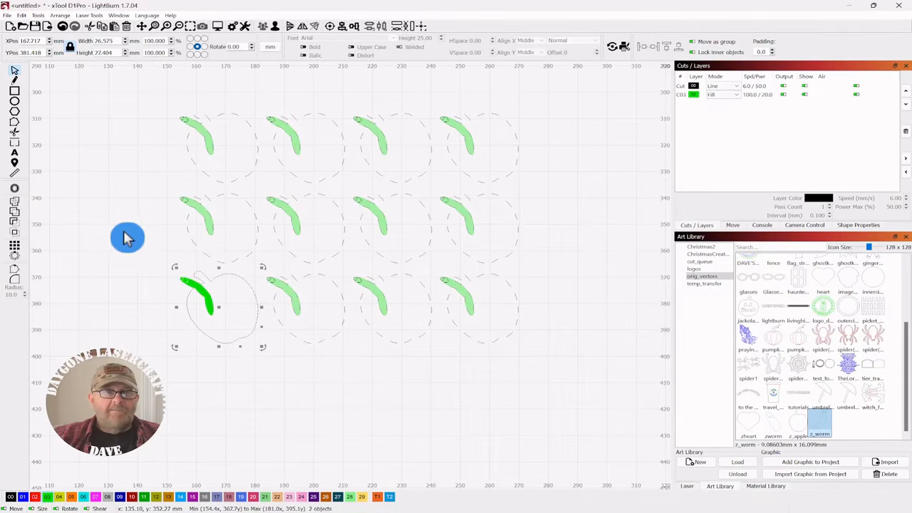
left_click(122, 273)
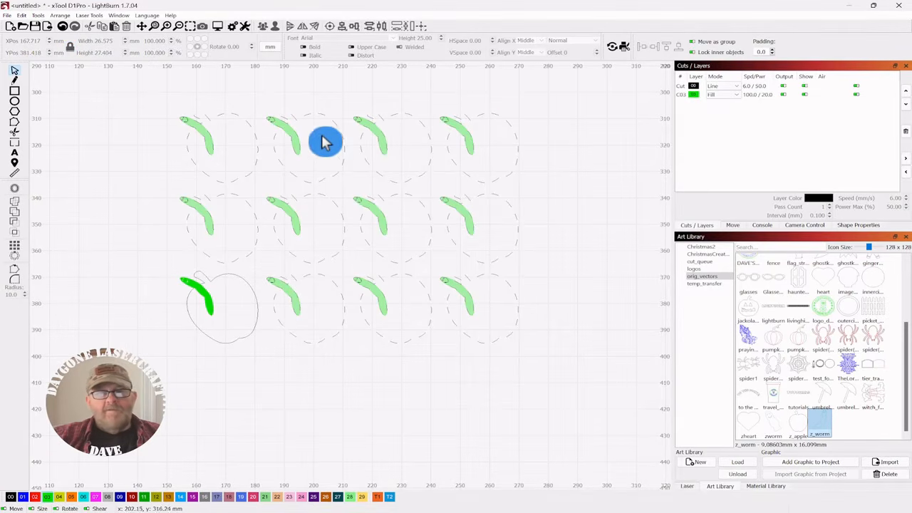
Step: Select the source apple and its worm together and rotate both slightly counter-clockwise
left_click_drag(245, 274, 183, 318)
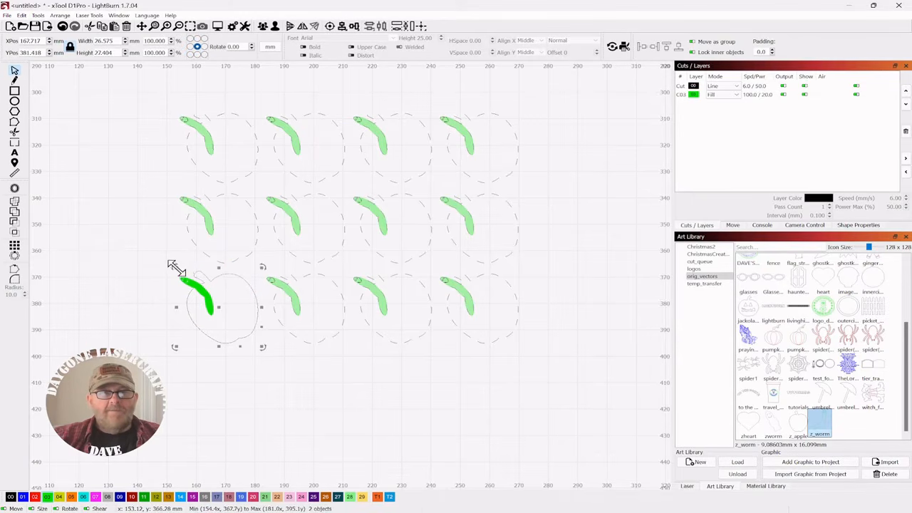
left_click_drag(173, 267, 138, 255)
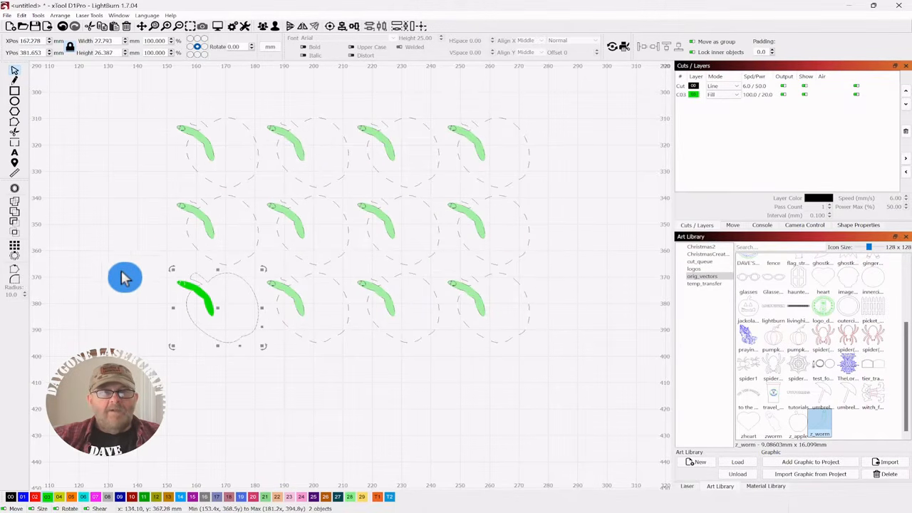
left_click(139, 265)
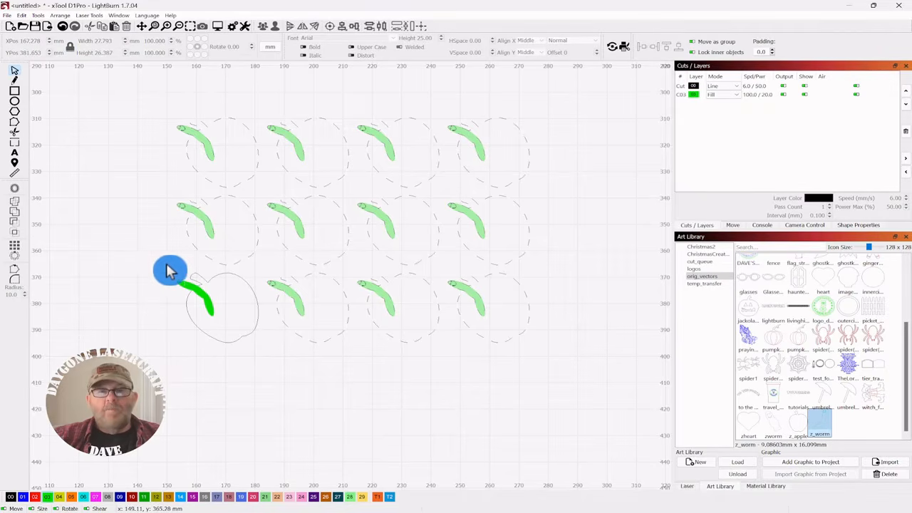
Step: Rotate the source worm slightly clockwise, and separately rotate the virtual array's source apple slightly clockwise
left_click(175, 289)
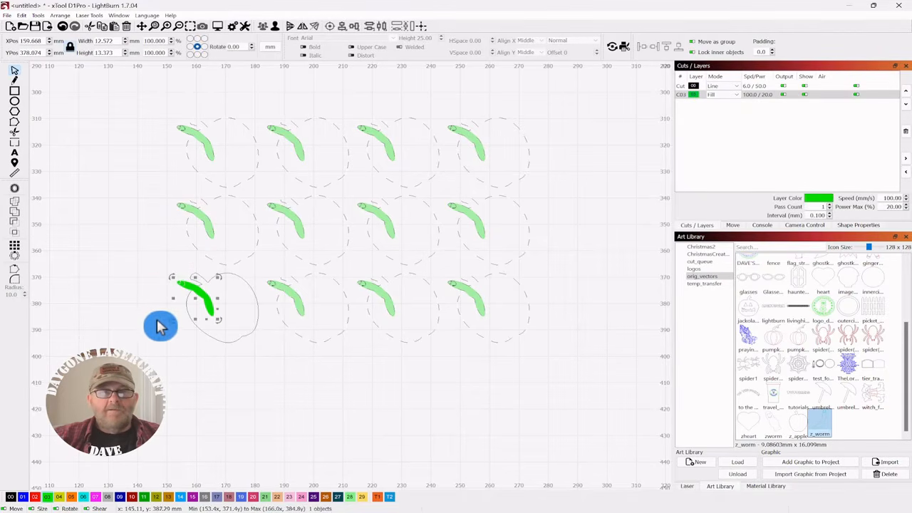
mouse_move(170, 277)
left_mouse_down()
mouse_move(167, 309)
mouse_move(186, 327)
mouse_move(218, 313)
mouse_move(217, 292)
mouse_move(206, 285)
mouse_move(220, 316)
mouse_move(185, 315)
mouse_move(196, 291)
mouse_move(178, 302)
mouse_move(190, 292)
mouse_move(182, 287)
left_mouse_up()
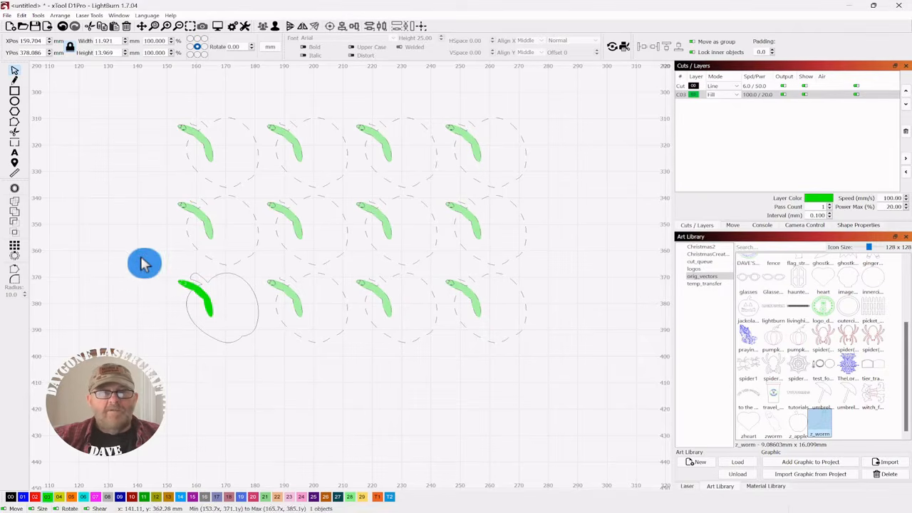
left_click(142, 259)
left_click(255, 285)
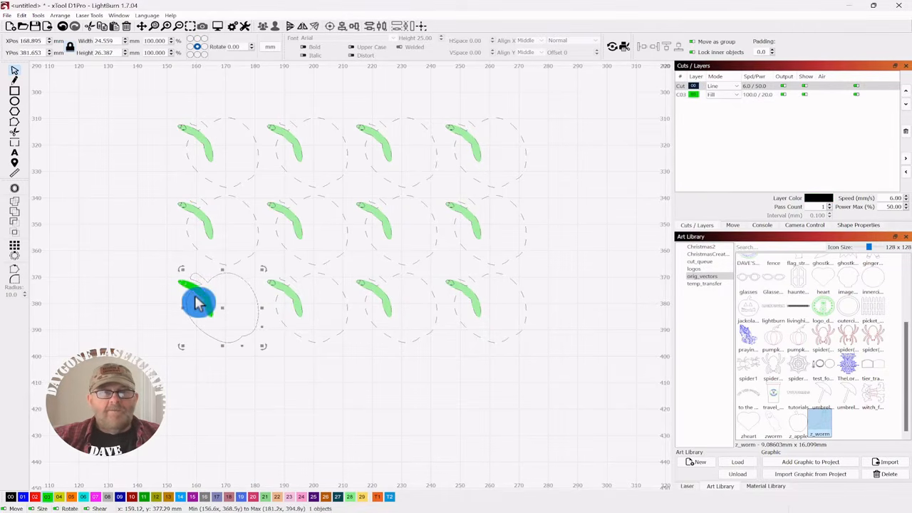
left_click_drag(182, 273, 204, 261)
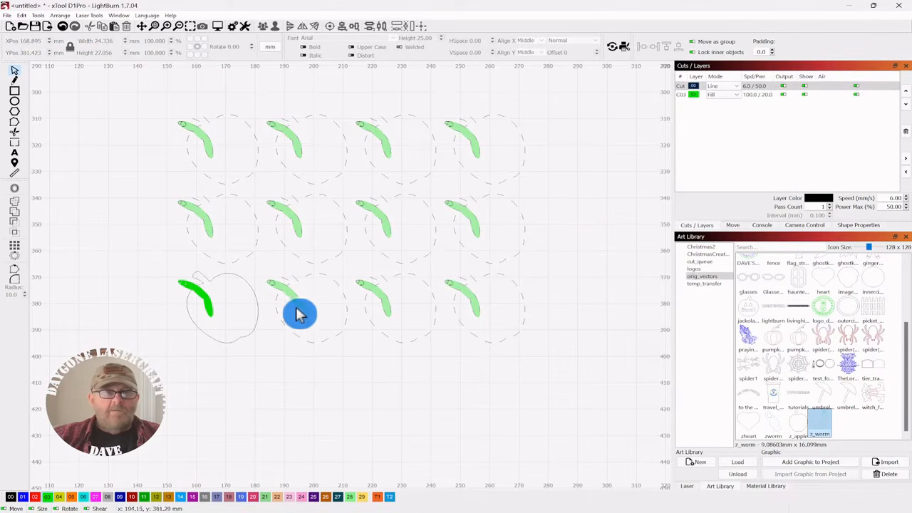
Step: Edit the virtual array from the source apple and set its number of X columns to 3
left_click_drag(253, 274, 229, 291)
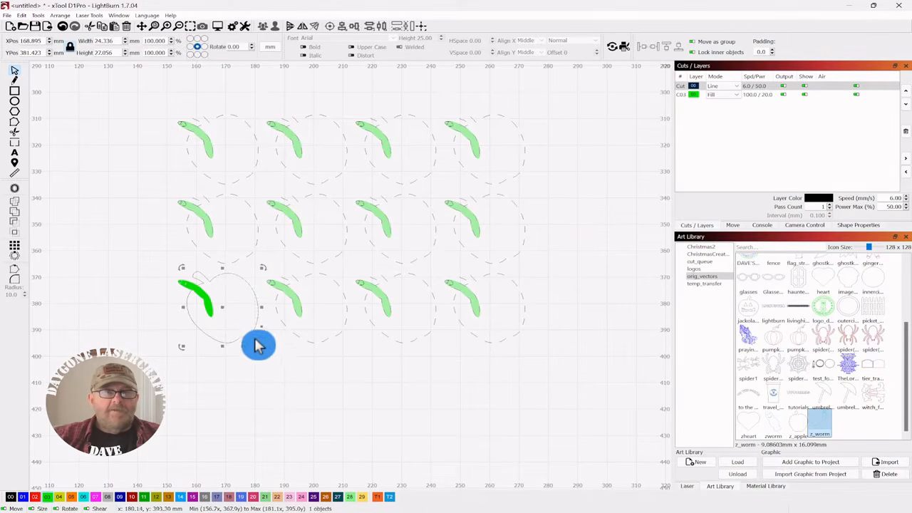
right_click(223, 305)
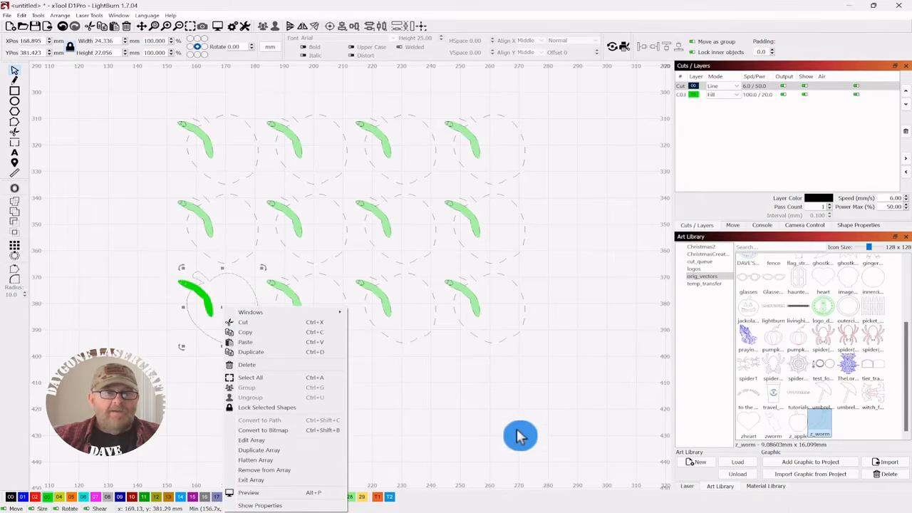
left_click(270, 446)
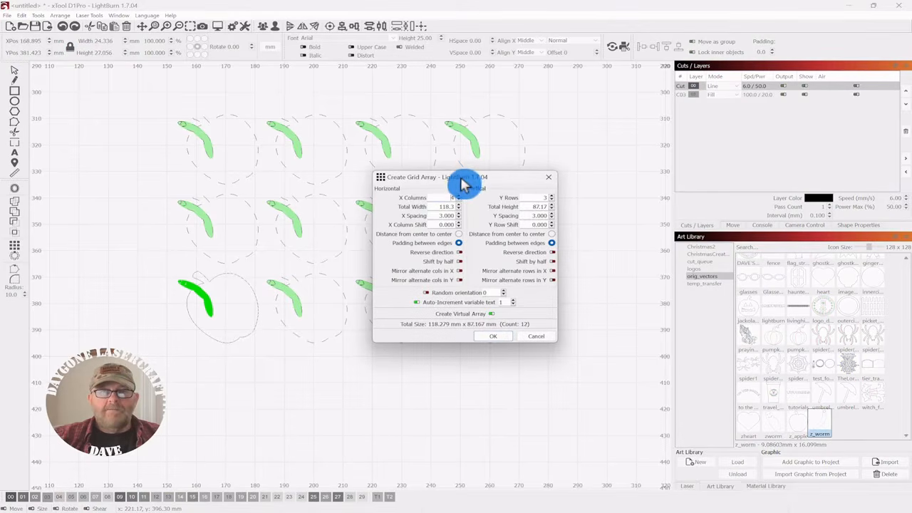
left_click_drag(463, 183, 694, 150)
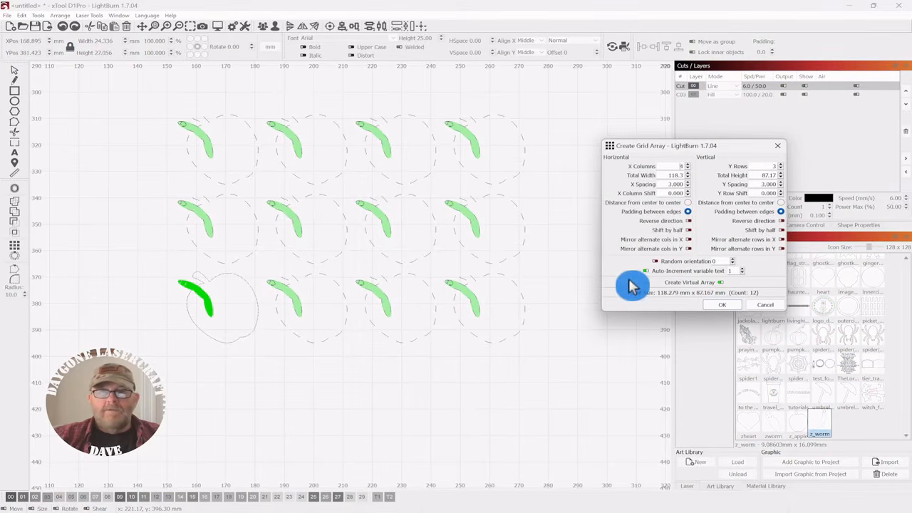
left_click(688, 164)
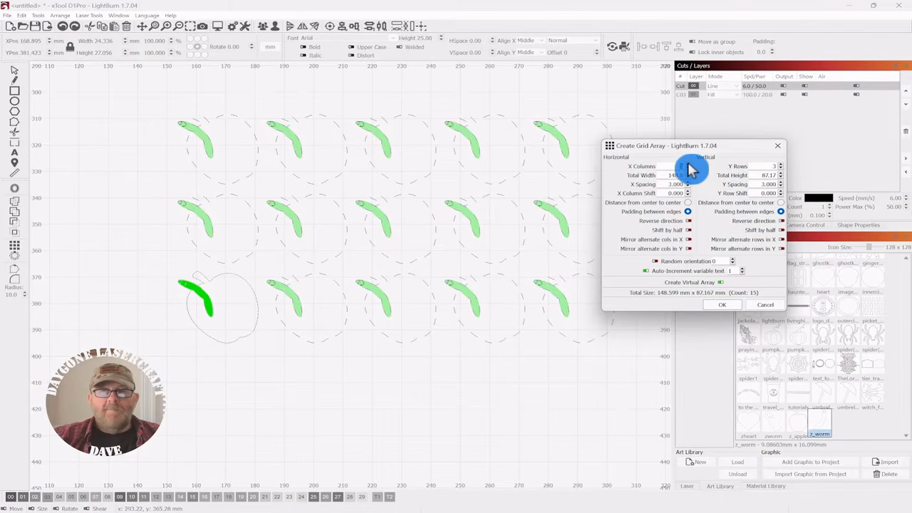
left_click(688, 170)
left_click(687, 170)
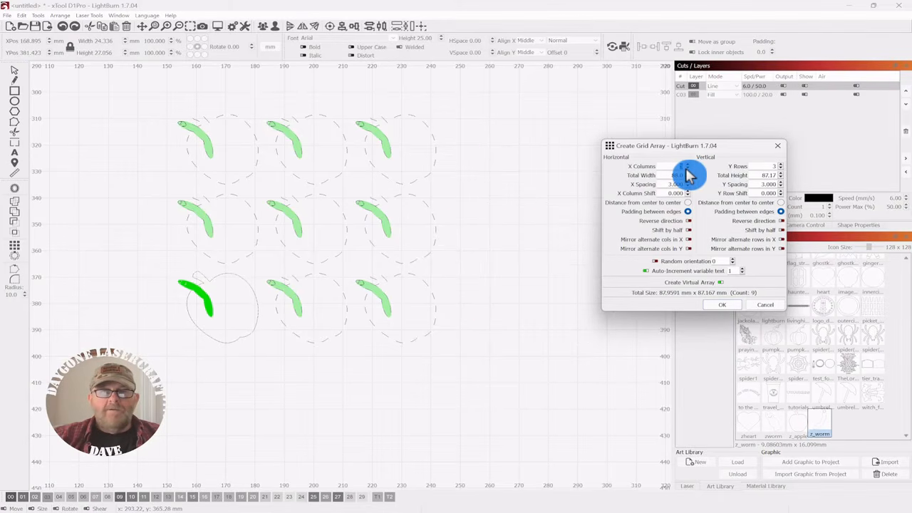
left_click_drag(682, 153, 740, 164)
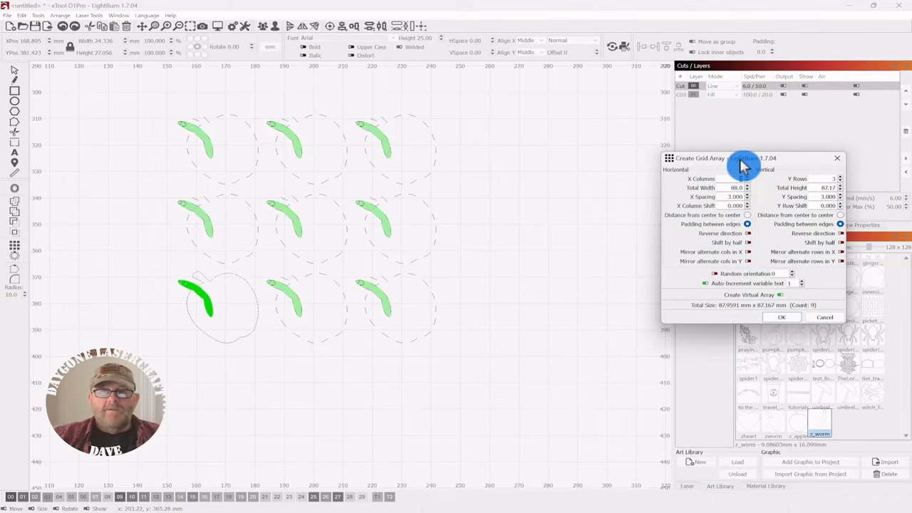
Step: Try the horizontal Reverse direction option, switch it back off, and apply the array settings
left_click(748, 234)
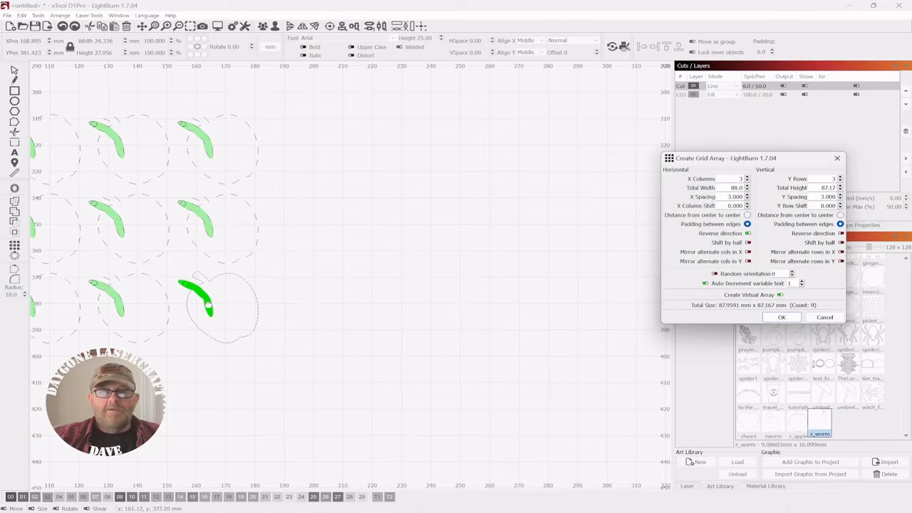
left_click(746, 235)
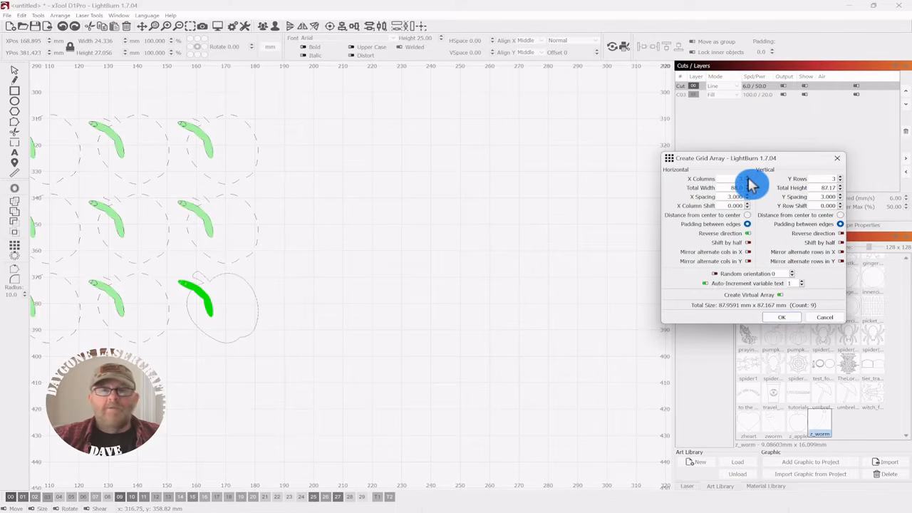
left_click(748, 235)
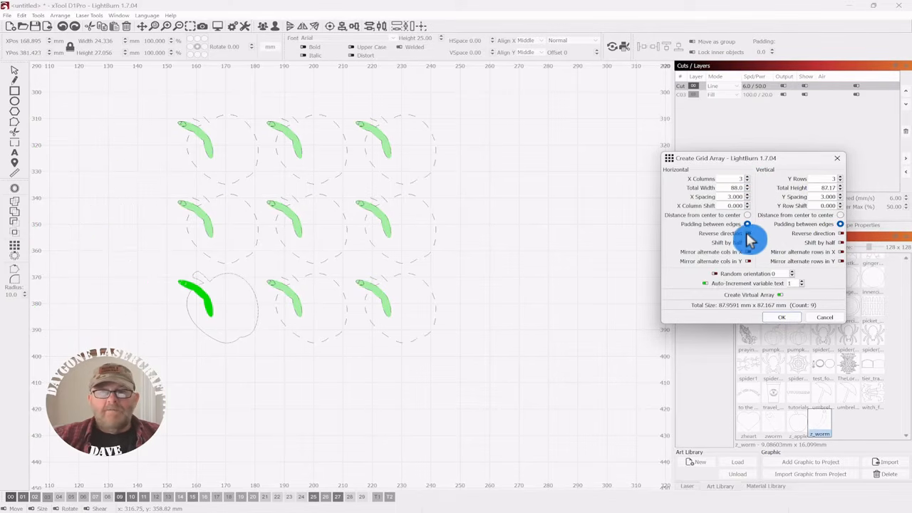
left_click(779, 321)
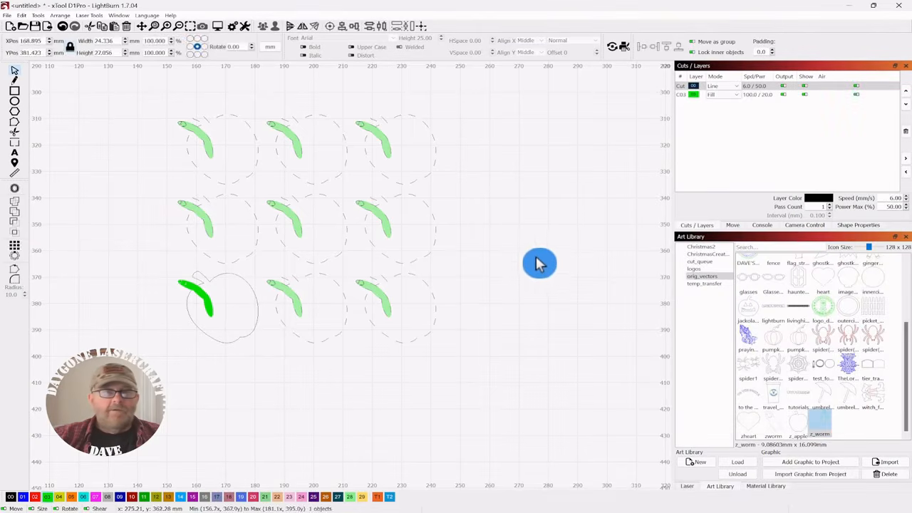
scroll(456, 132, "down", 2)
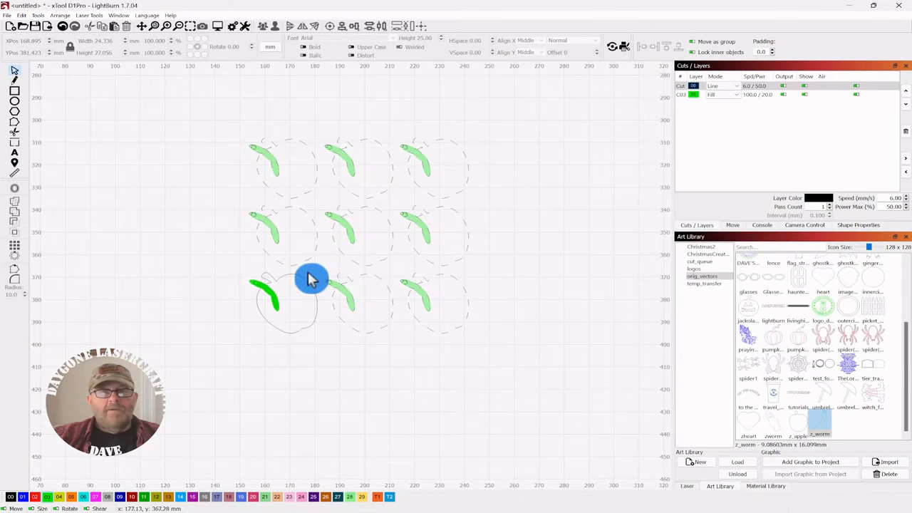
left_click_drag(308, 273, 320, 350)
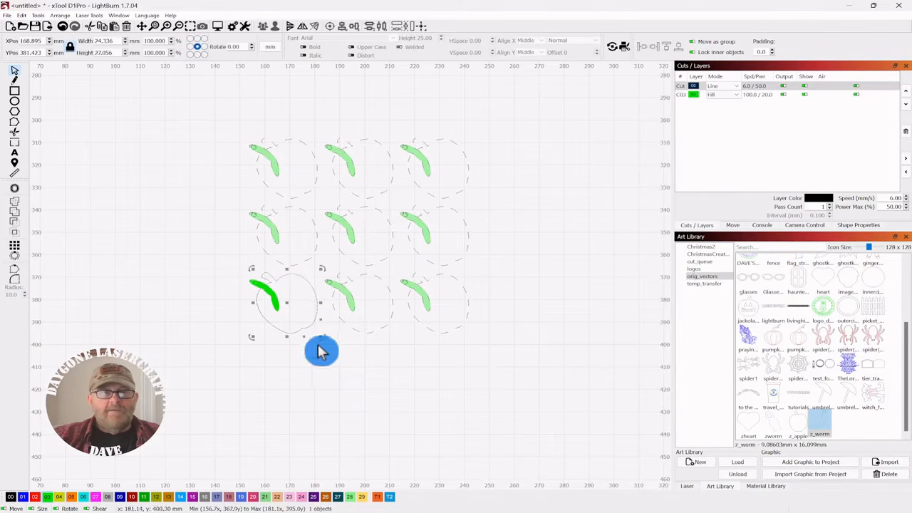
right_click(288, 306)
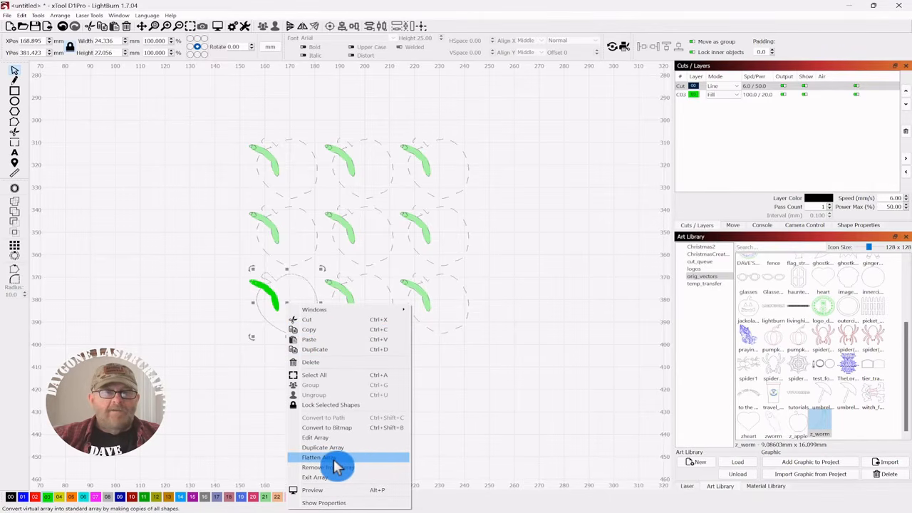
left_click(499, 275)
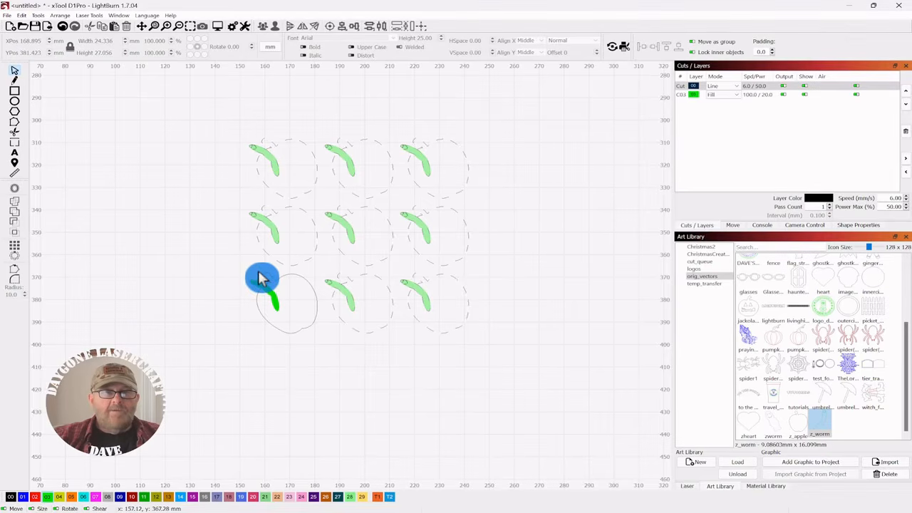
Step: Select only the source worm and remove it from the virtual array
left_click_drag(258, 271, 236, 326)
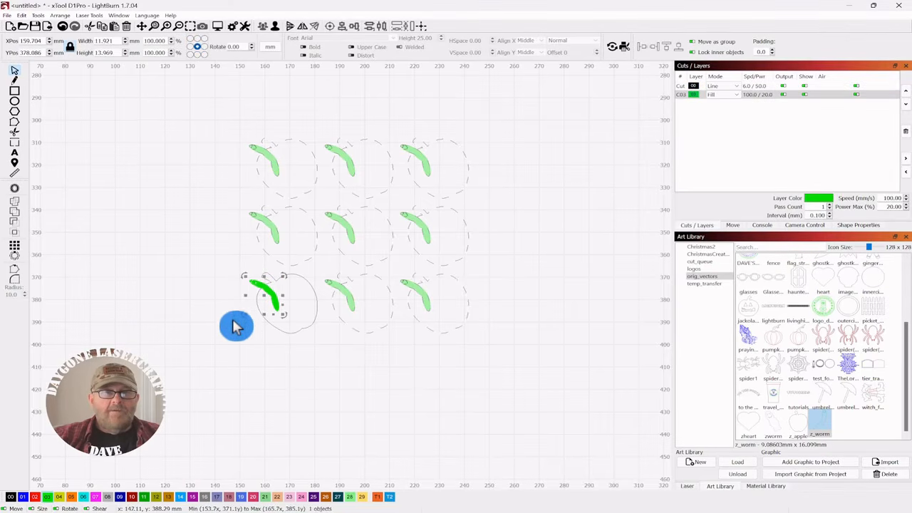
right_click(263, 294)
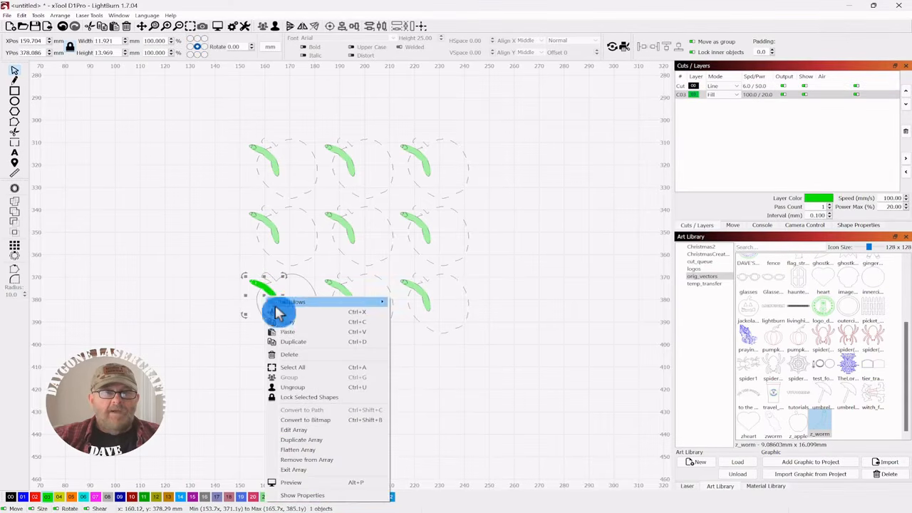
left_click(330, 466)
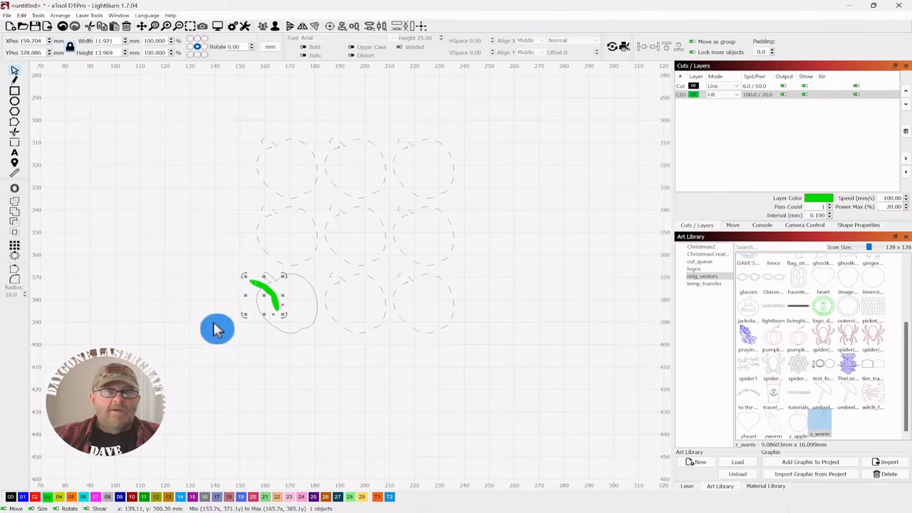
right_click(263, 299)
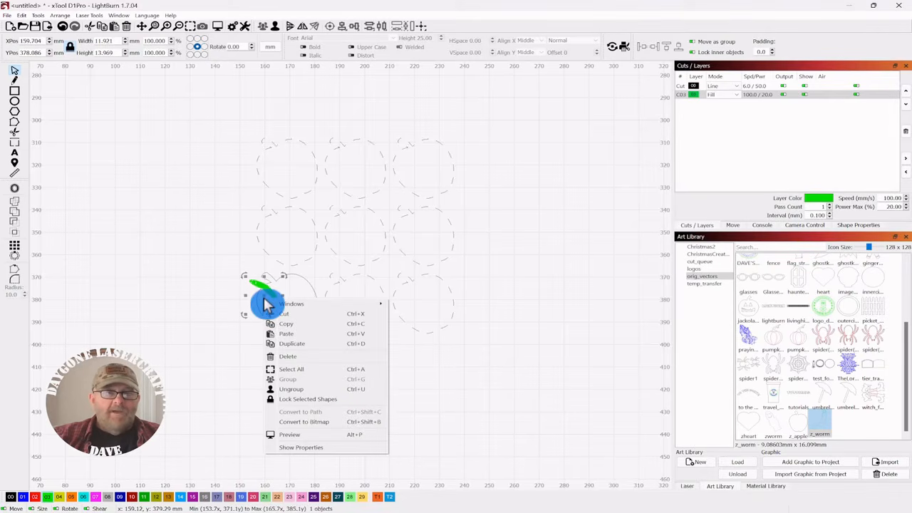
left_click(437, 336)
left_click(300, 294)
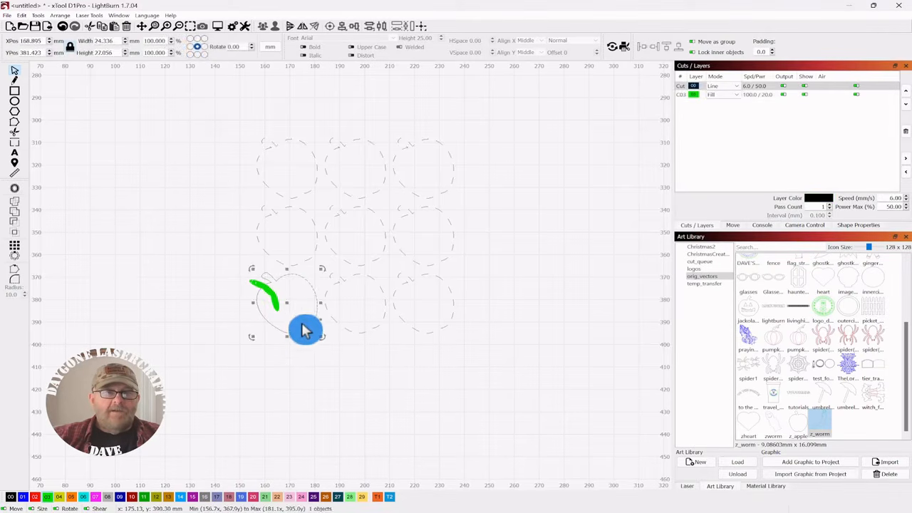
right_click(289, 302)
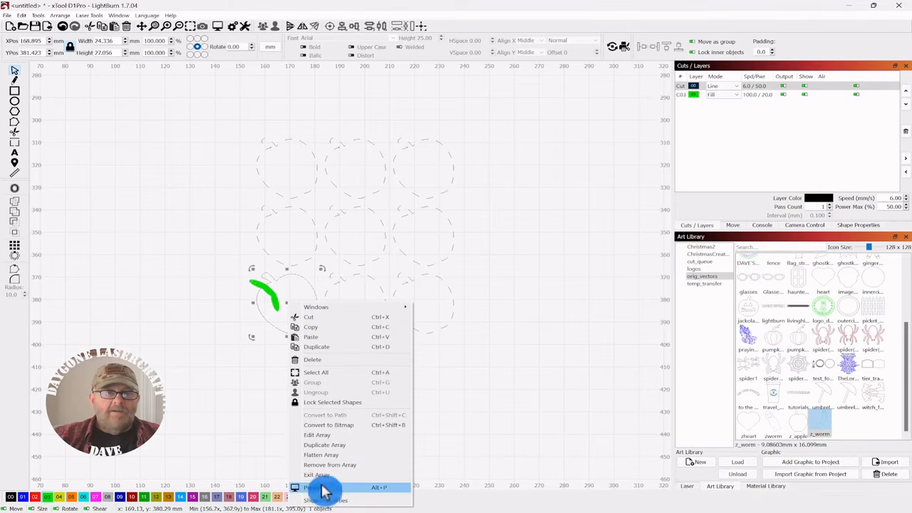
left_click(184, 380)
left_click(238, 311)
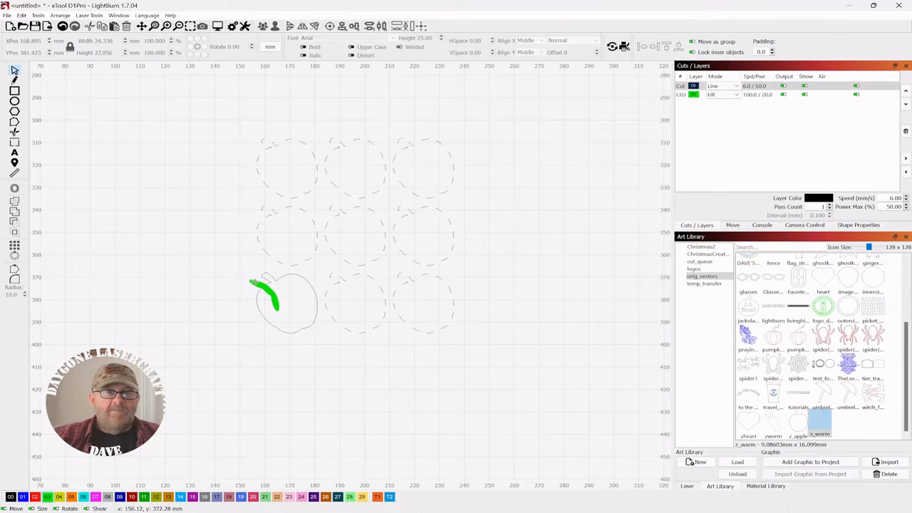
Step: Select the loose worm together with the source apple and add it back to the virtual array
left_click(255, 282)
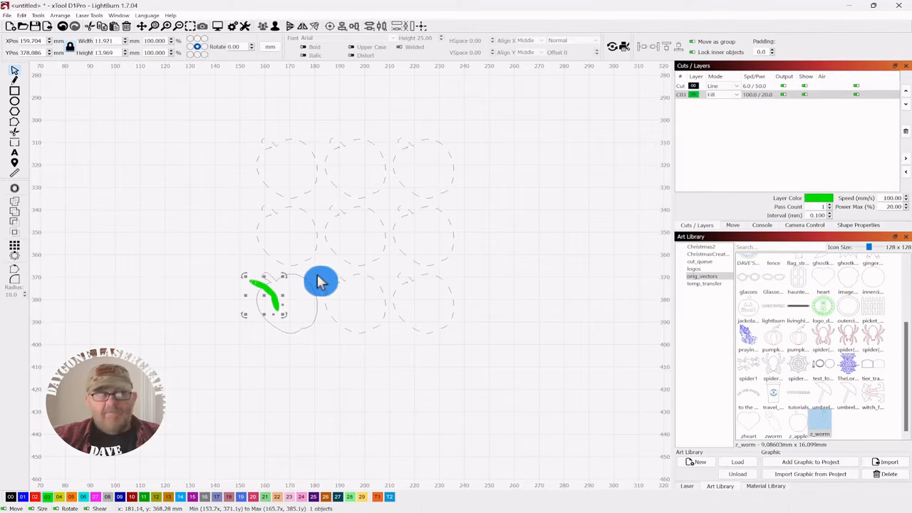
left_click(305, 299, "shift")
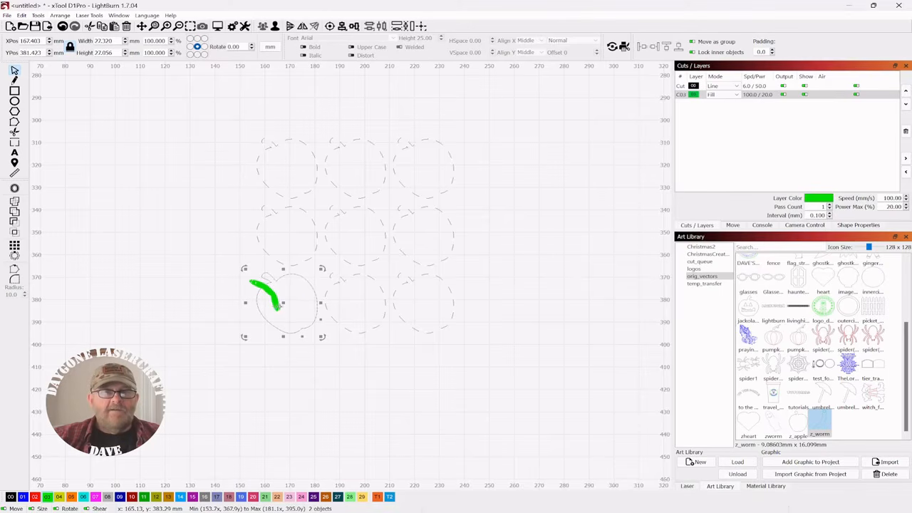
right_click(288, 310)
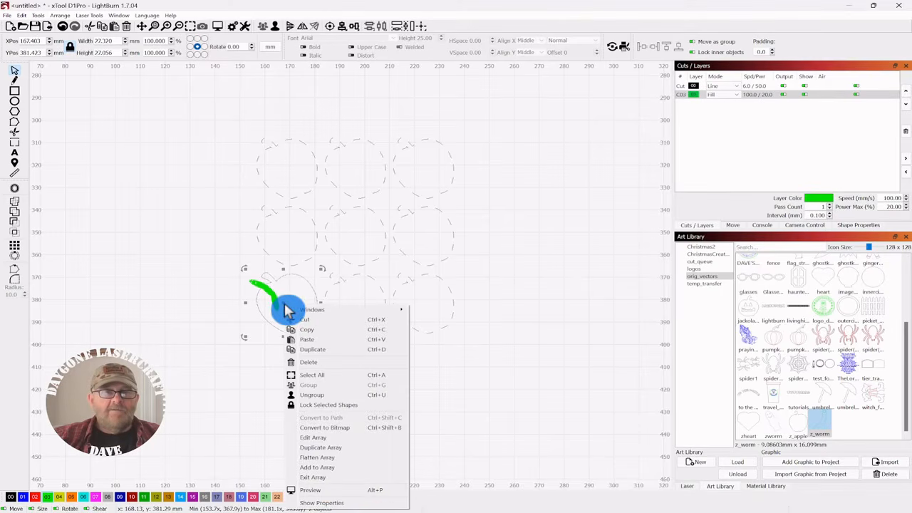
left_click(317, 468)
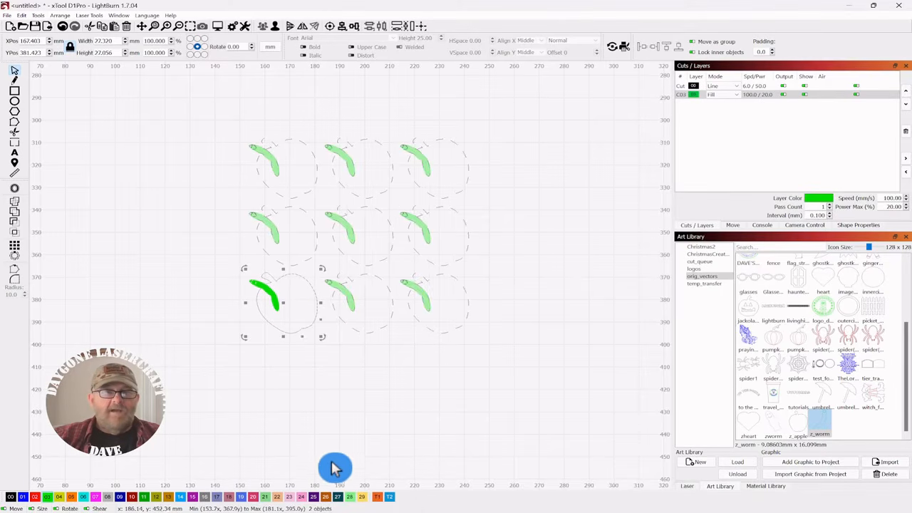
Step: Move the source apple about 1 mm right and 1 mm up, and flatten the virtual array into standard shapes
left_click(332, 407)
left_click_drag(311, 272, 290, 302)
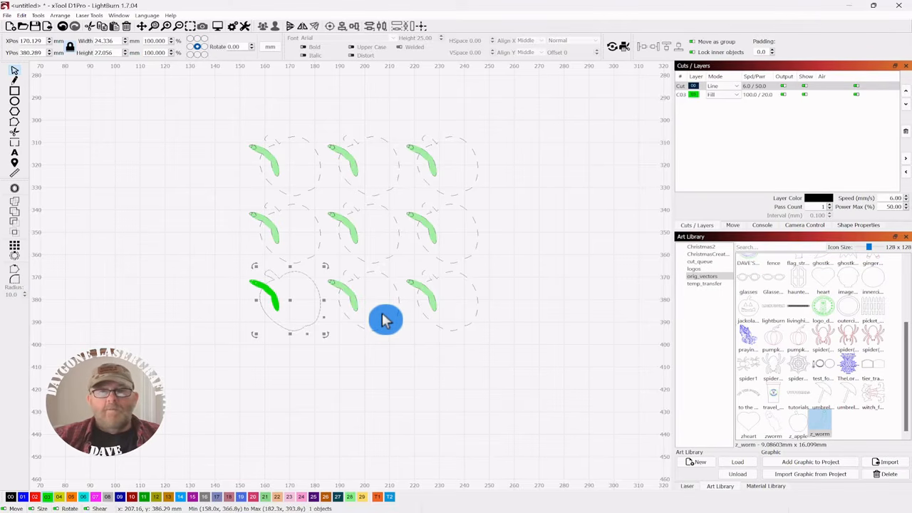
right_click(290, 302)
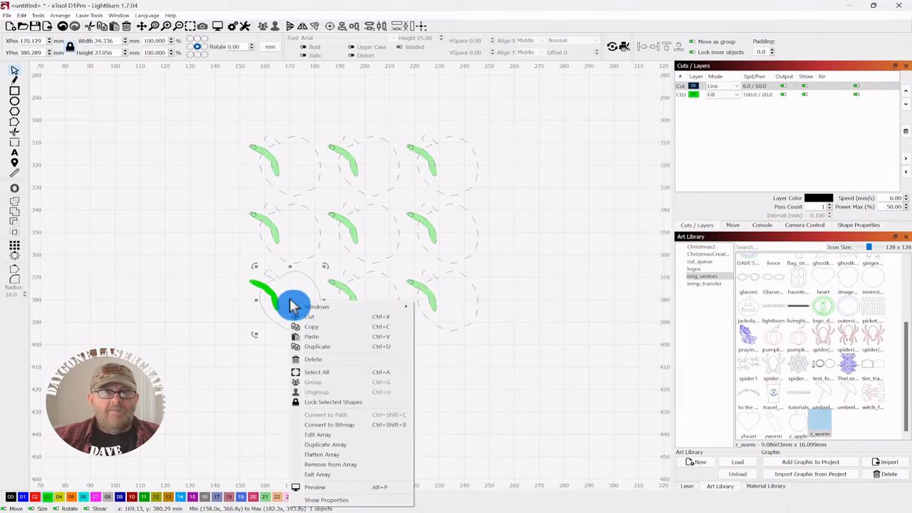
left_click(338, 456)
left_click(349, 380)
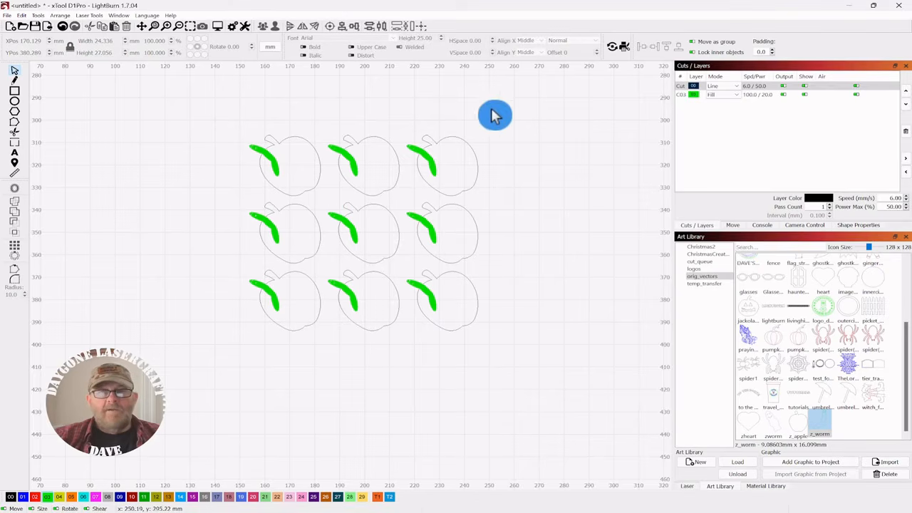
Step: Select all nine flattened apples with their worms and move them together to about X 192 mm, Y 356 mm
left_click_drag(505, 119, 199, 435)
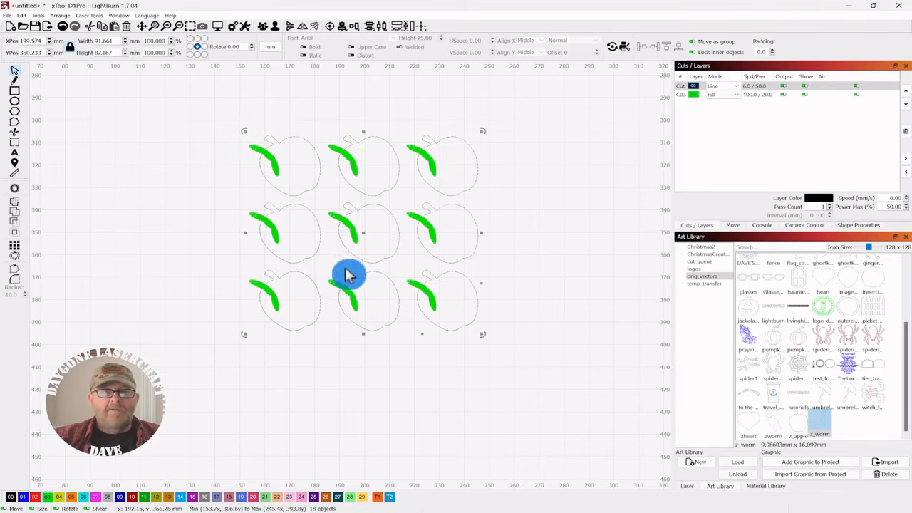
left_click_drag(365, 233, 320, 226)
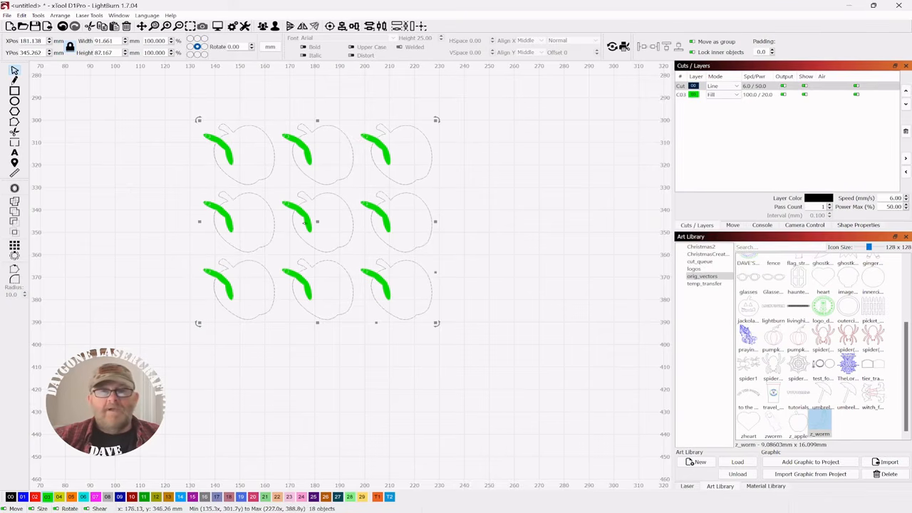
left_click_drag(317, 220, 350, 253)
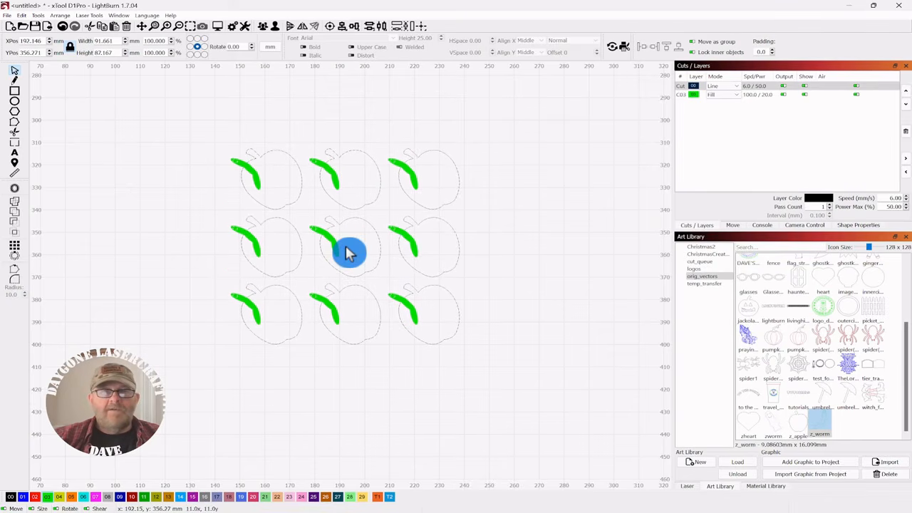